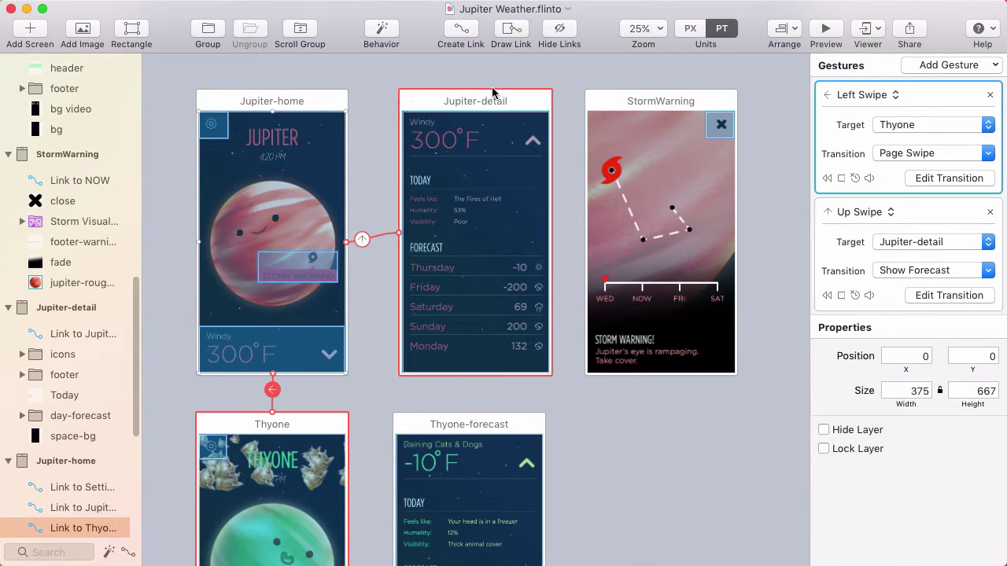
Select the Storm Visualization layer on StormWarning to show its behavior with default state Wed
left_click(631, 203)
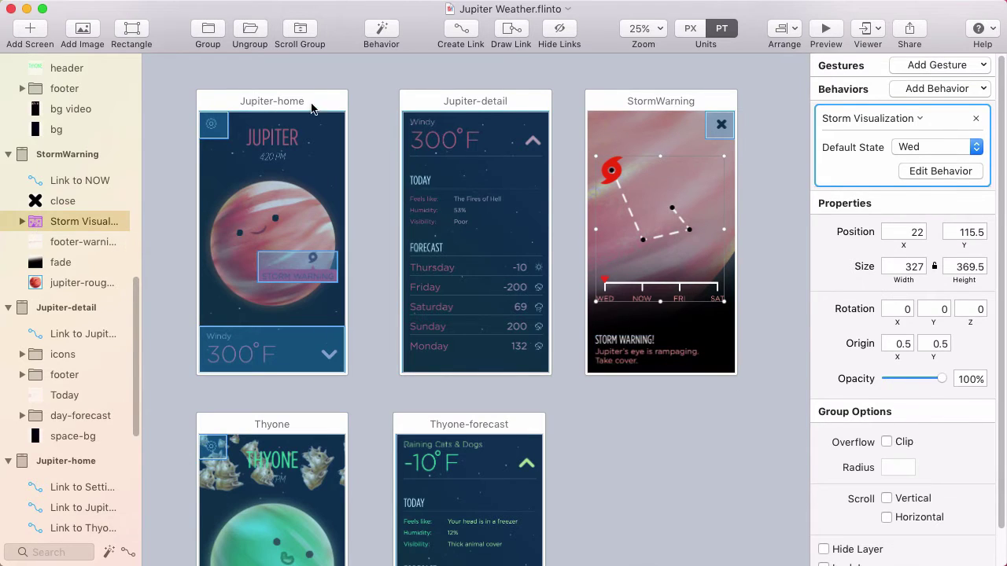
Inspect the Jupiter-home link layers, ending on the settings link's Tap gesture to Settings
left_click(284, 350)
left_click(284, 350)
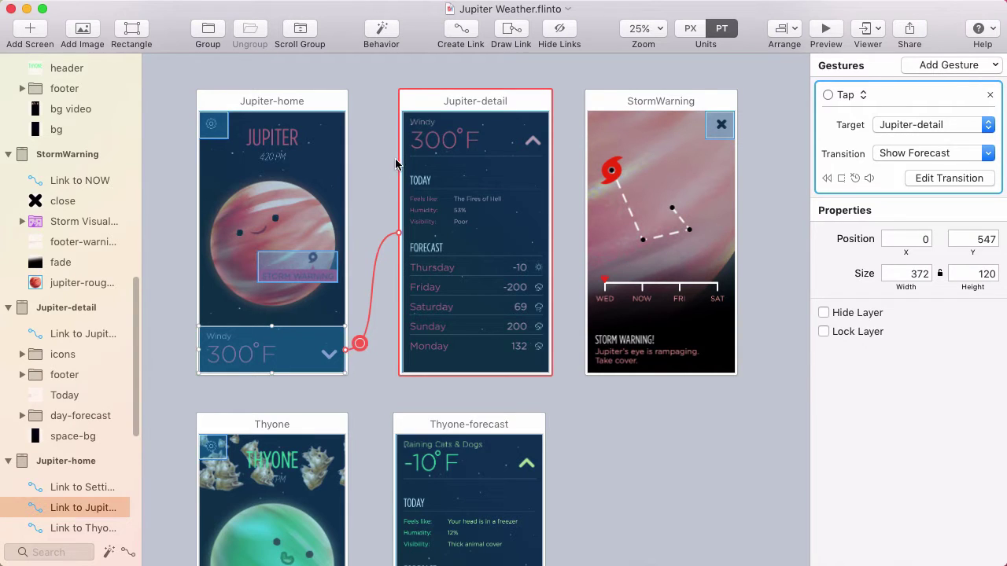
left_click(83, 486)
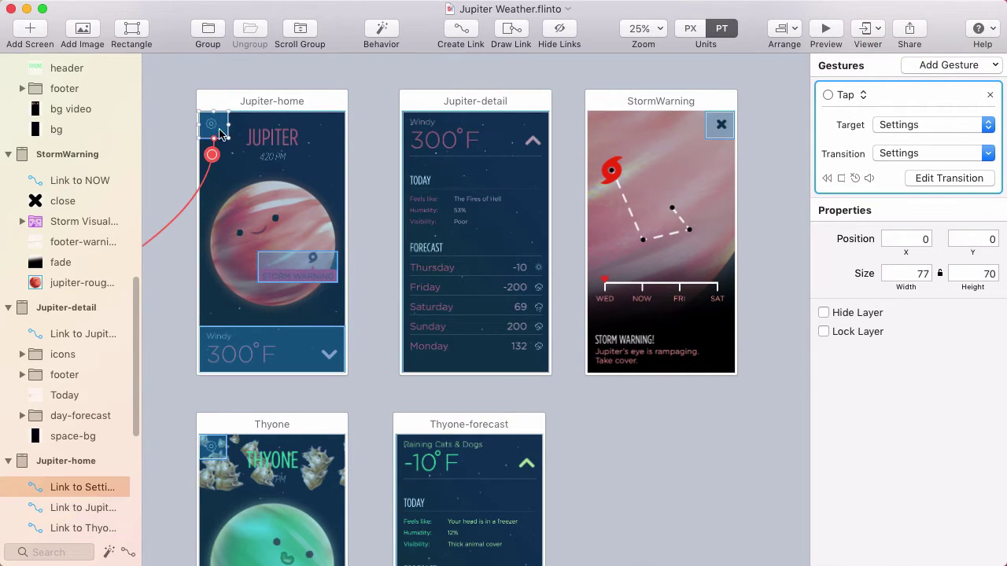
Pan the canvas right to bring the Welcome and Settings screens into view
left_click_drag(250, 260, 588, 248)
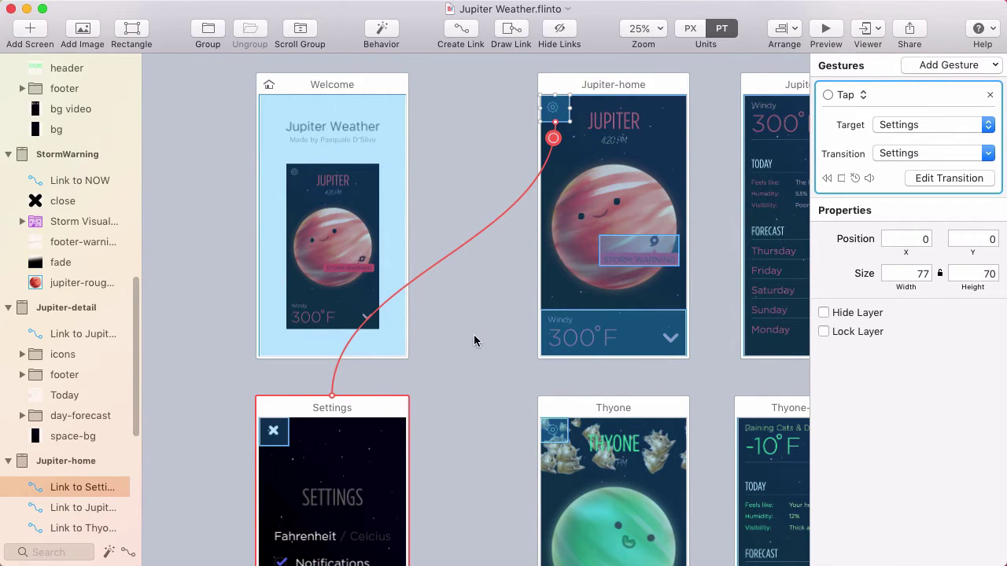
scroll(475, 337, "right", 5)
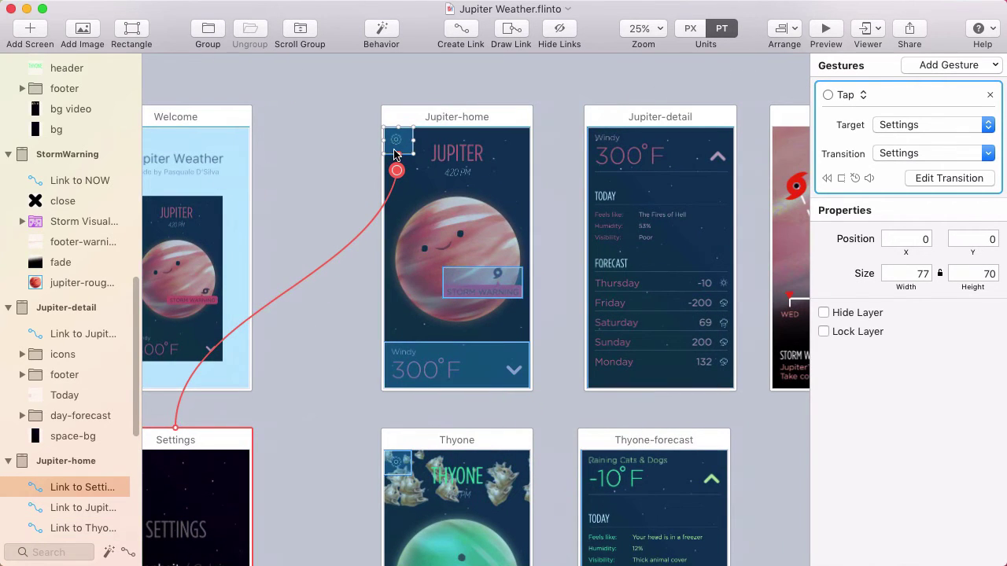
scroll(346, 206, "right", 3)
Open Zoom on Storm in the Transition Designer, widen its layer list and review both screens
double_click(395, 292)
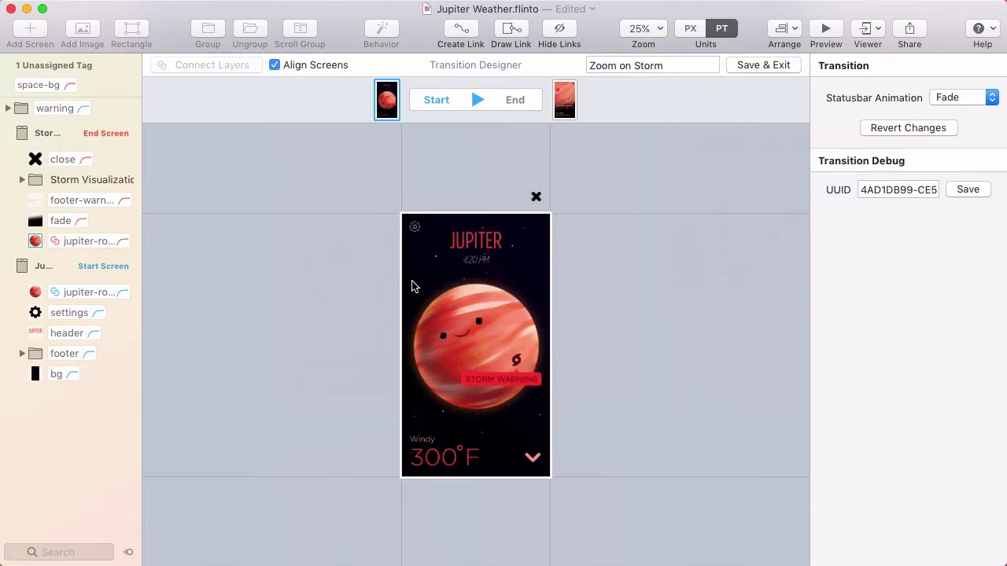
left_click(84, 135)
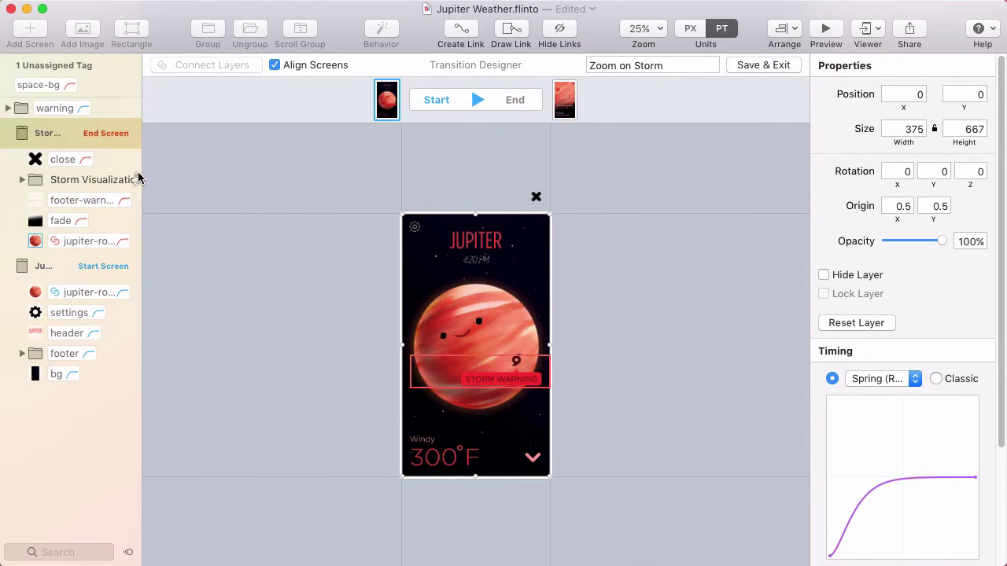
left_click_drag(142, 175, 165, 175)
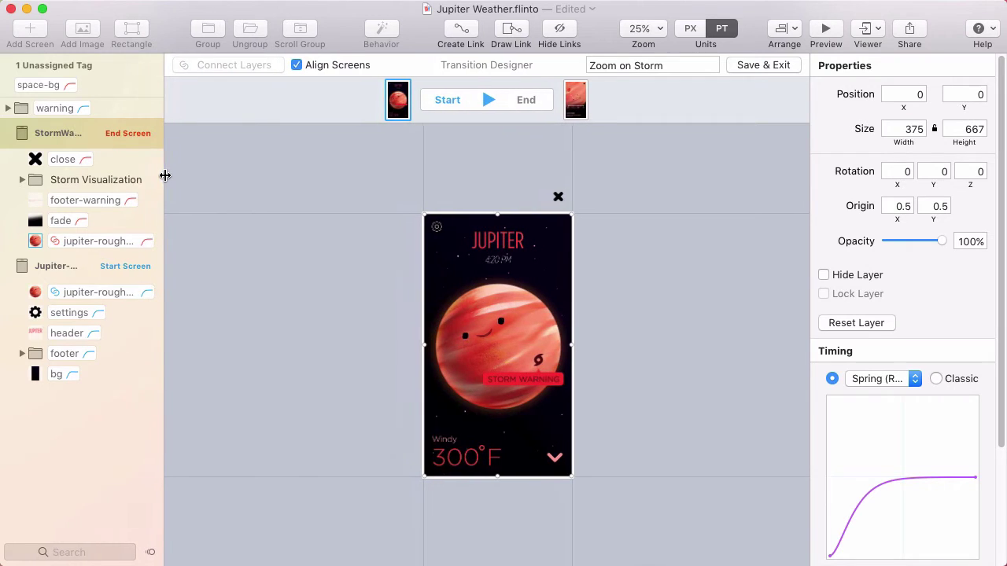
left_click(109, 270)
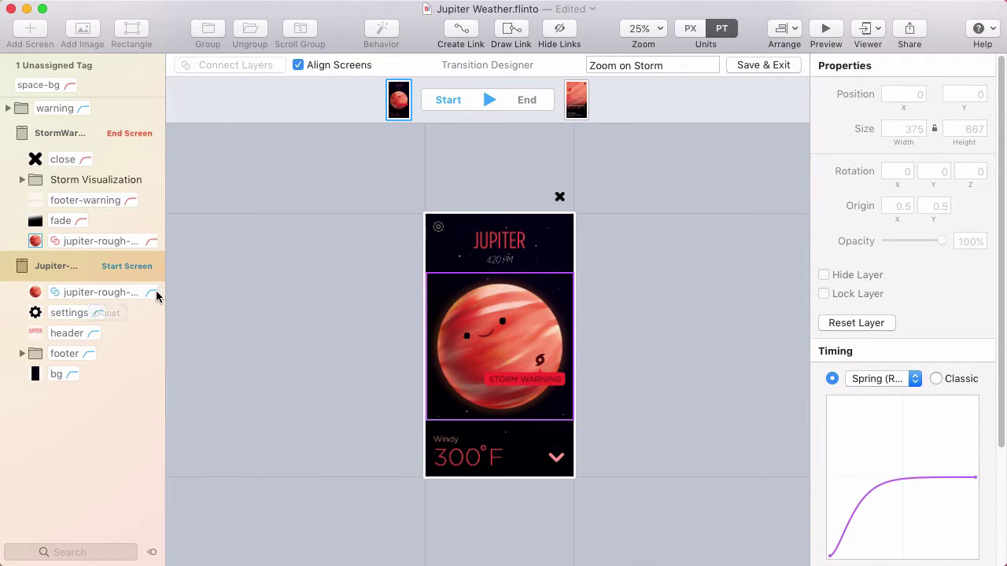
key("Escape")
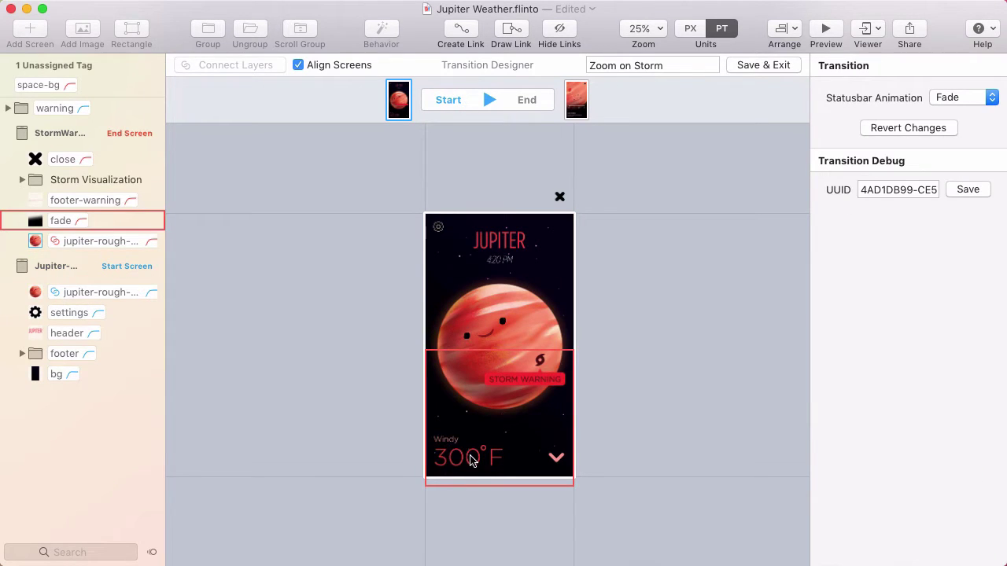
left_click(490, 102)
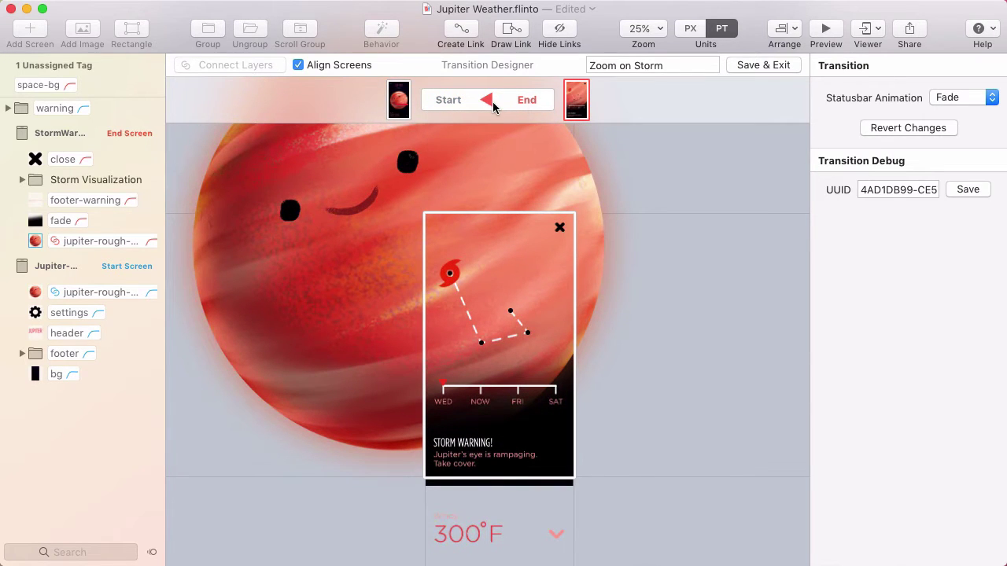
left_click(489, 101)
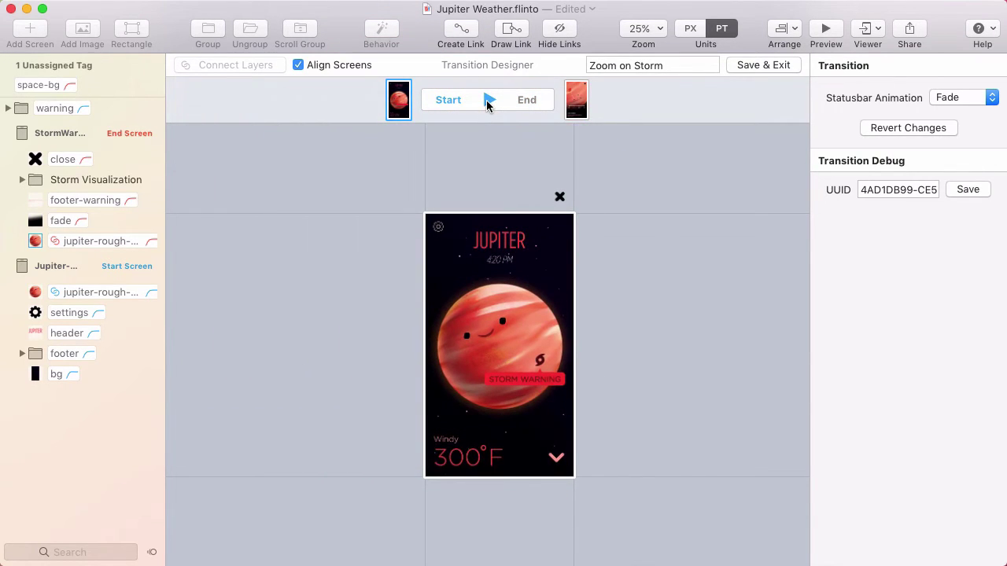
left_click(66, 292)
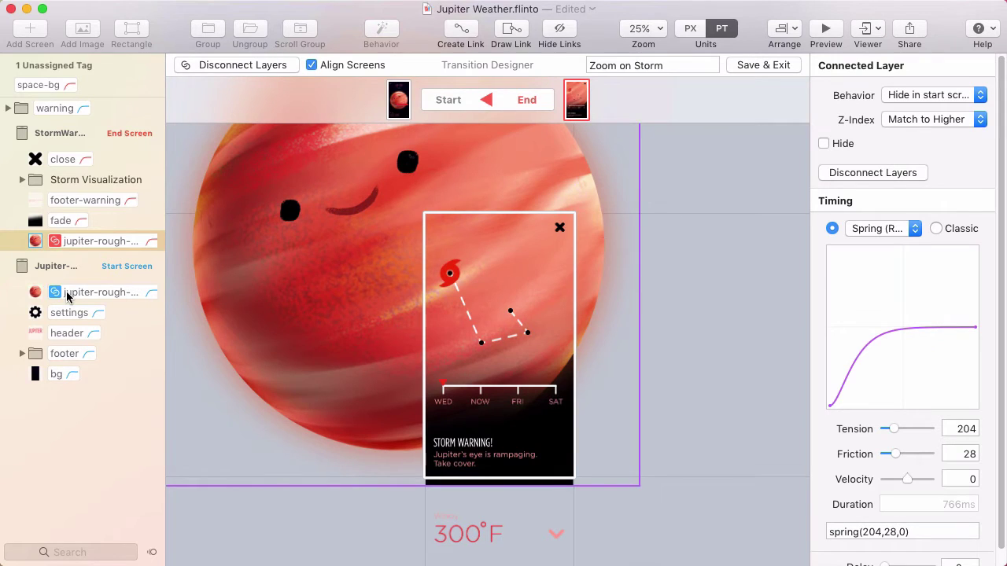
left_click(256, 289)
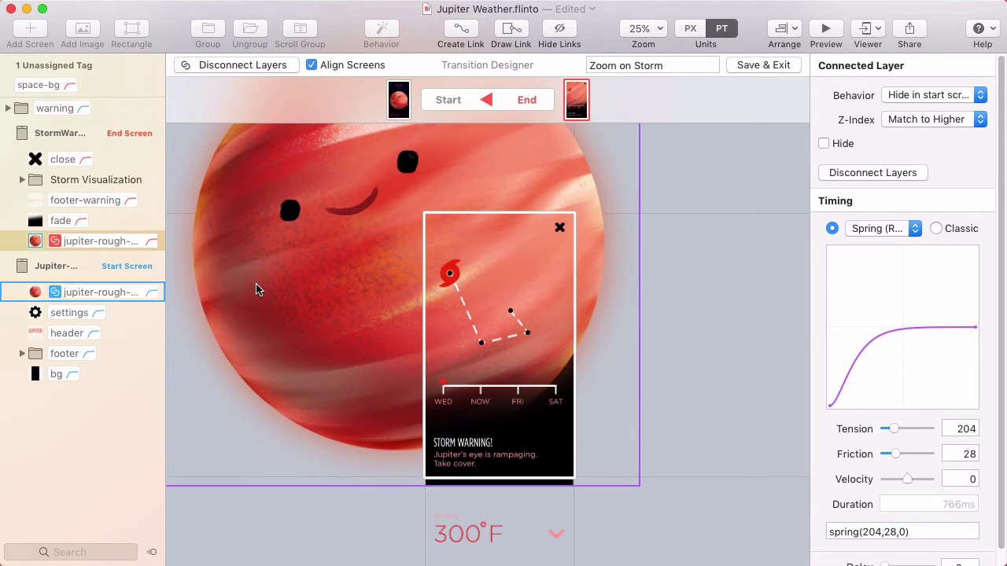
left_click(336, 399)
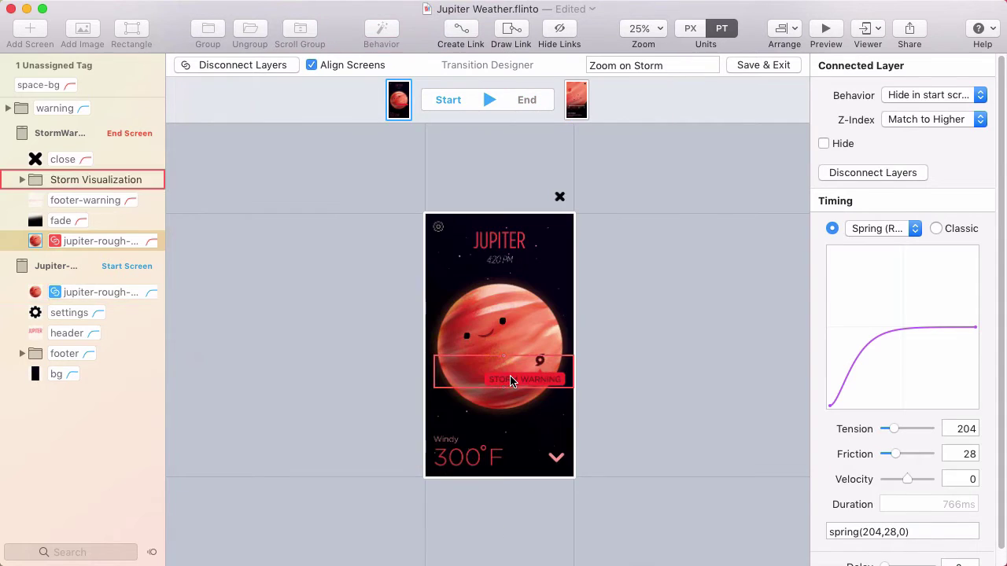
left_click(510, 377)
left_click(235, 66)
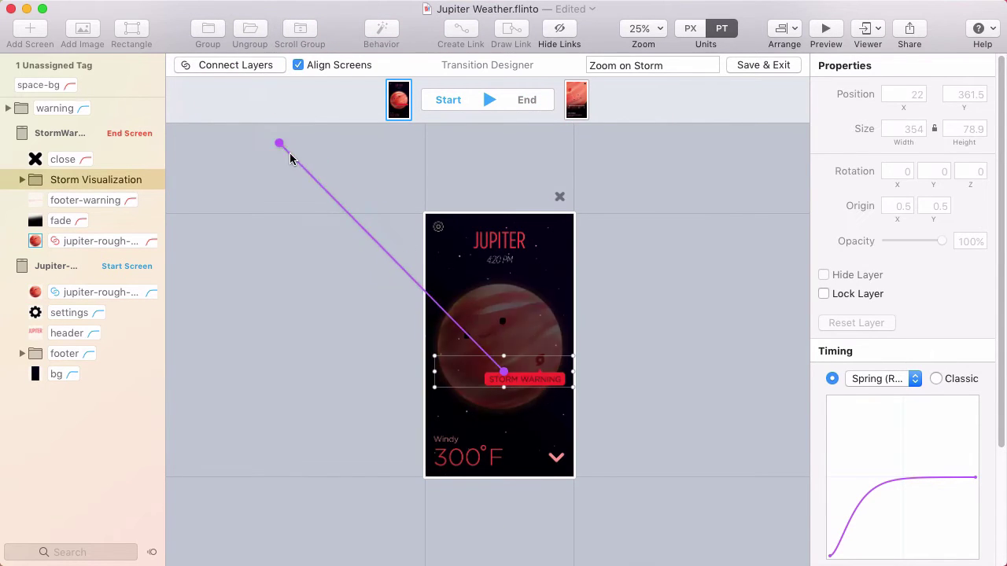
left_click(499, 249)
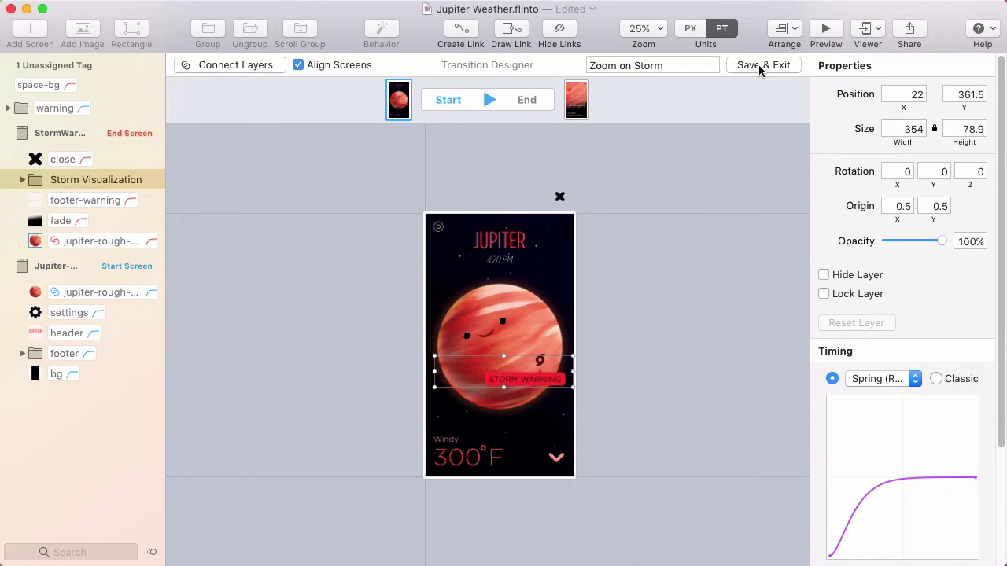
Leave the Transition Designer and inspect Jupiter-home's swipe gestures and jupiter-rough-still's down swipe
left_click(760, 67)
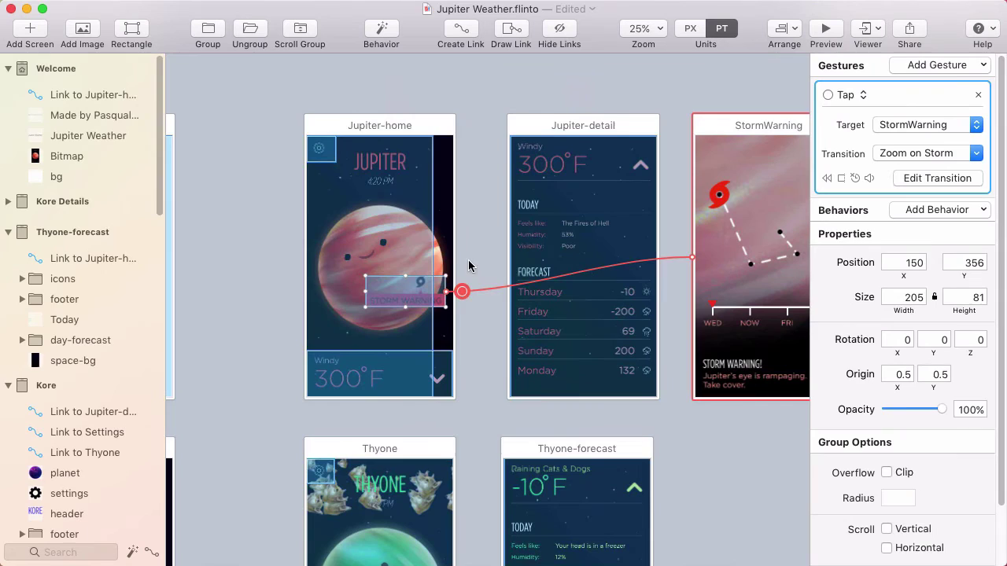
left_click(423, 243)
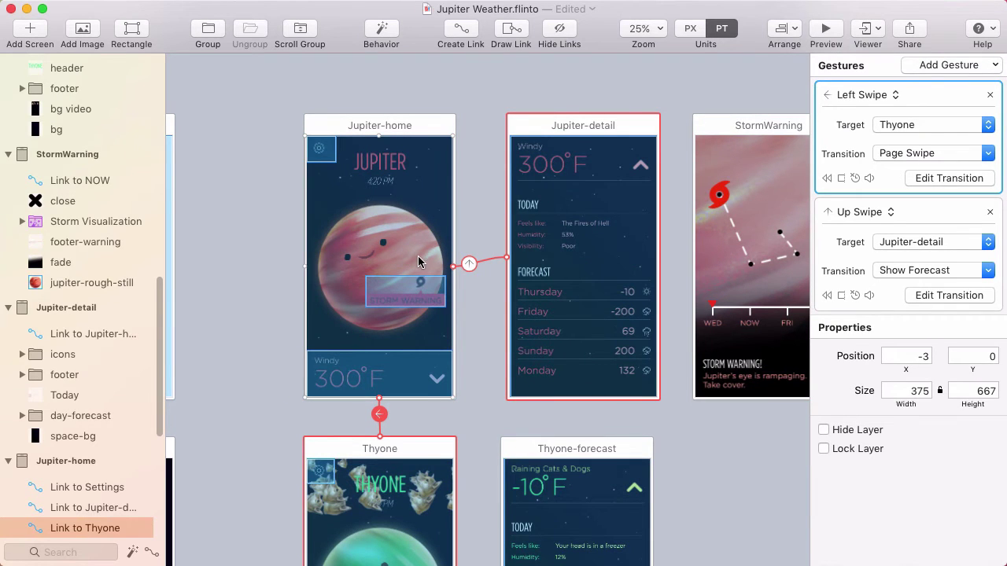
left_click(62, 289)
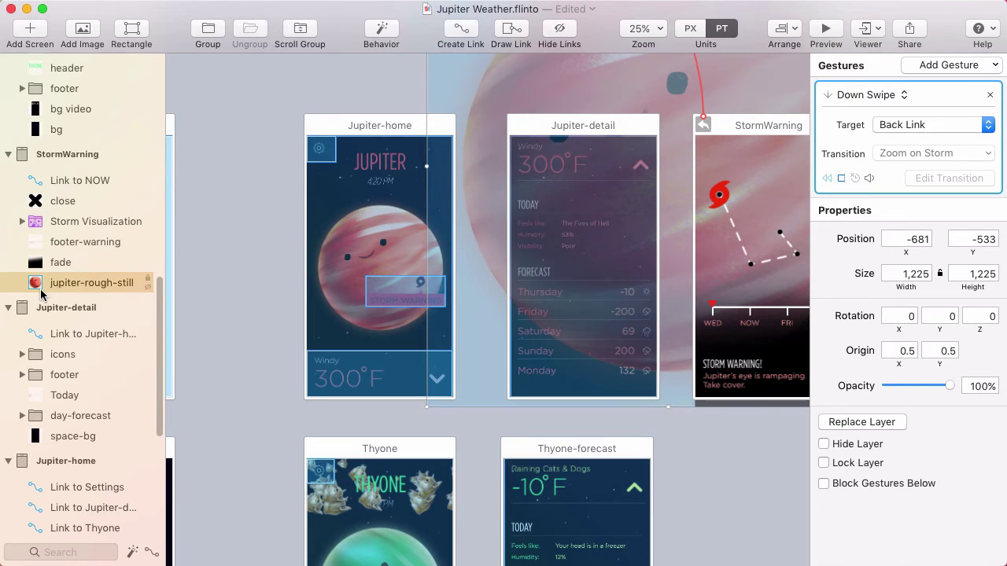
Start a tap link from the Jupiter-detail icons group, cancel it, and deselect
left_click(49, 354)
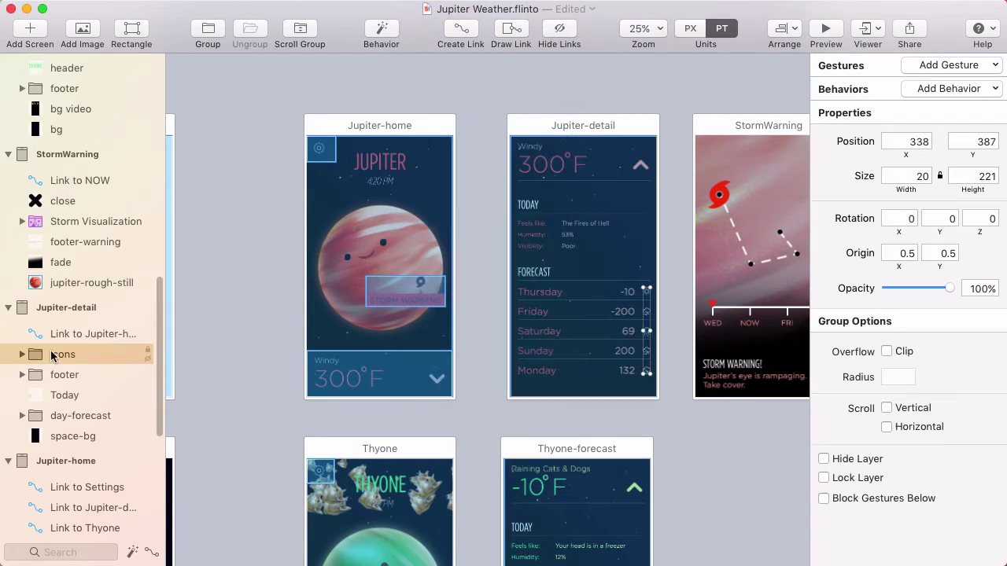
key("l")
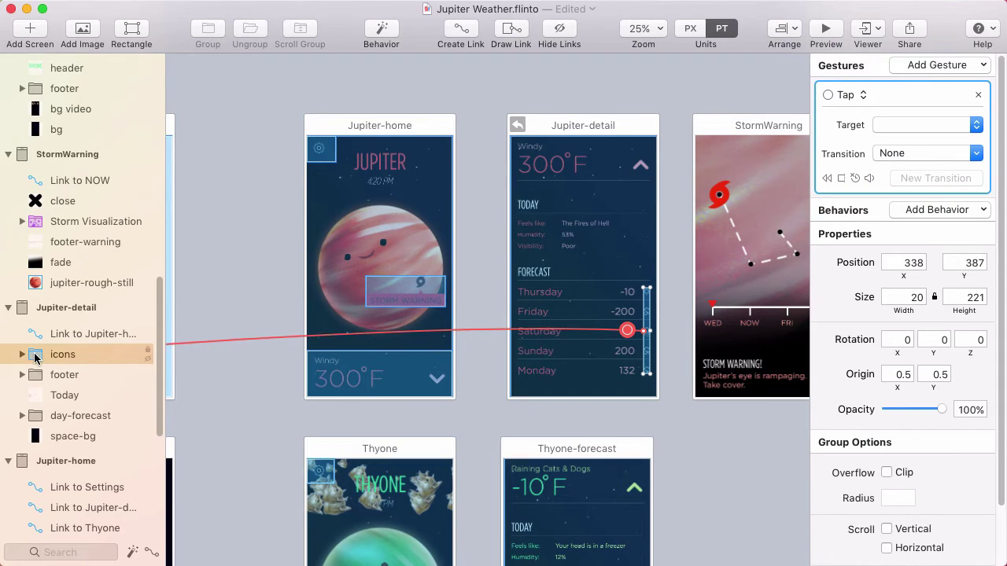
key("Escape")
left_click(273, 327)
scroll(273, 327, "right", 3)
scroll(423, 232, "right", 3)
scroll(411, 254, "up", 1)
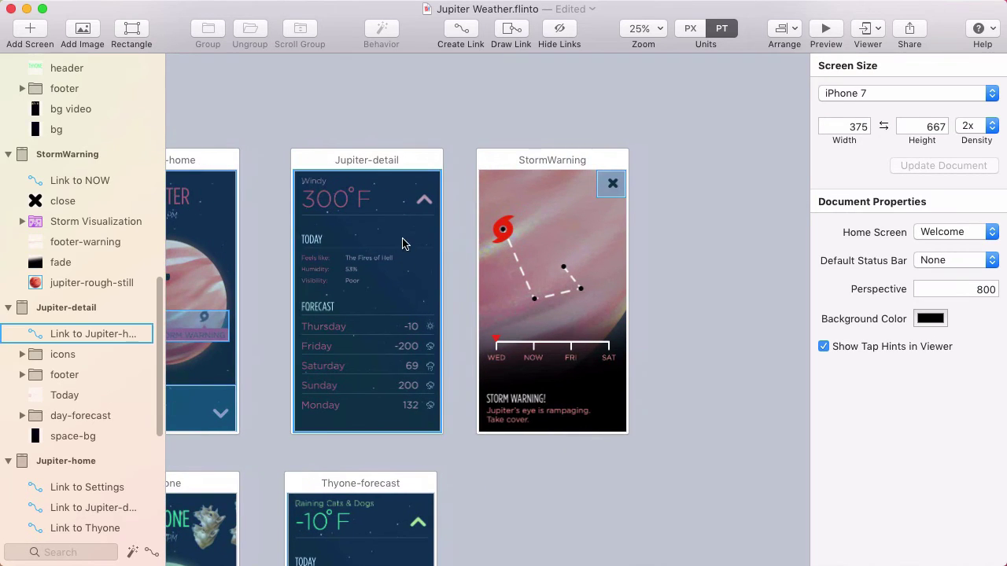
Select Storm Visualization on StormWarning and expand it to show timeline + labels, spin and storm-path
left_click(544, 259)
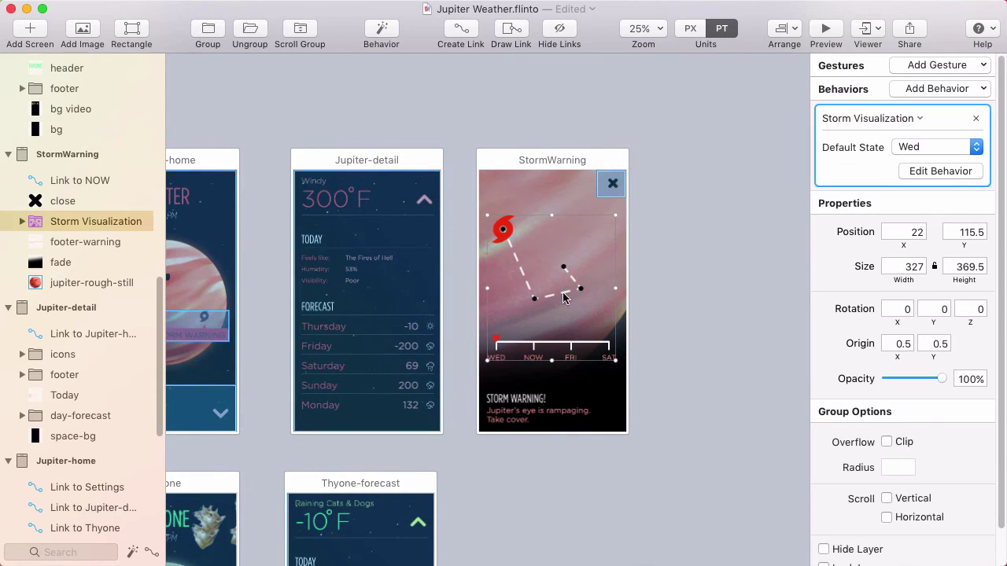
left_click(21, 221)
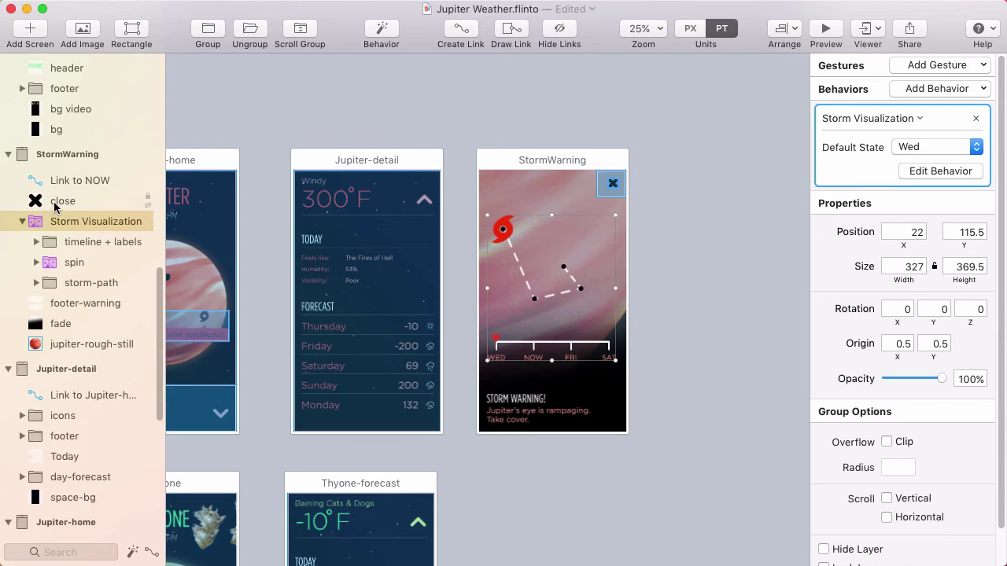
Open Storm Visualization in the Behavior Designer, expand spin, and switch to the Now state
left_click(375, 33)
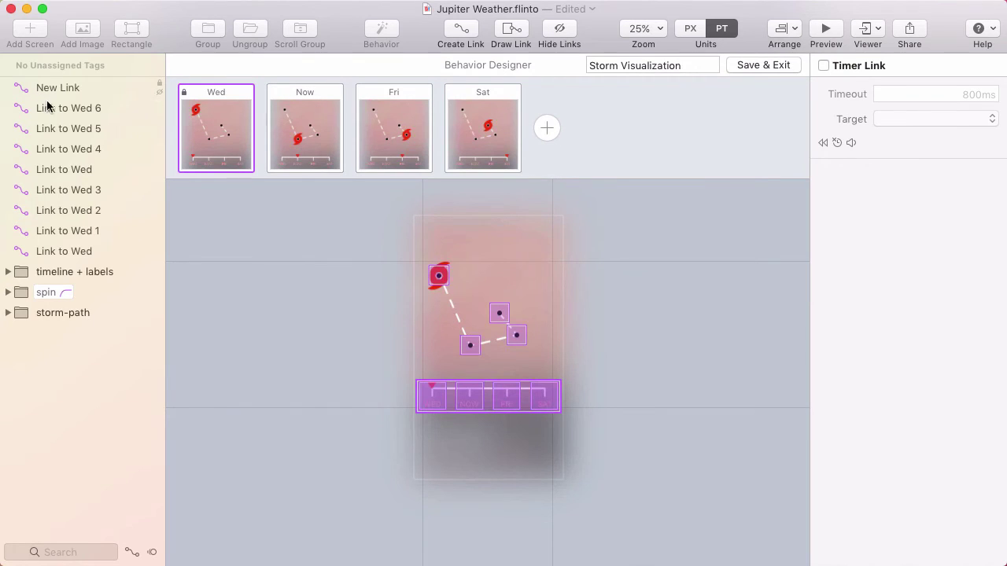
left_click(7, 292)
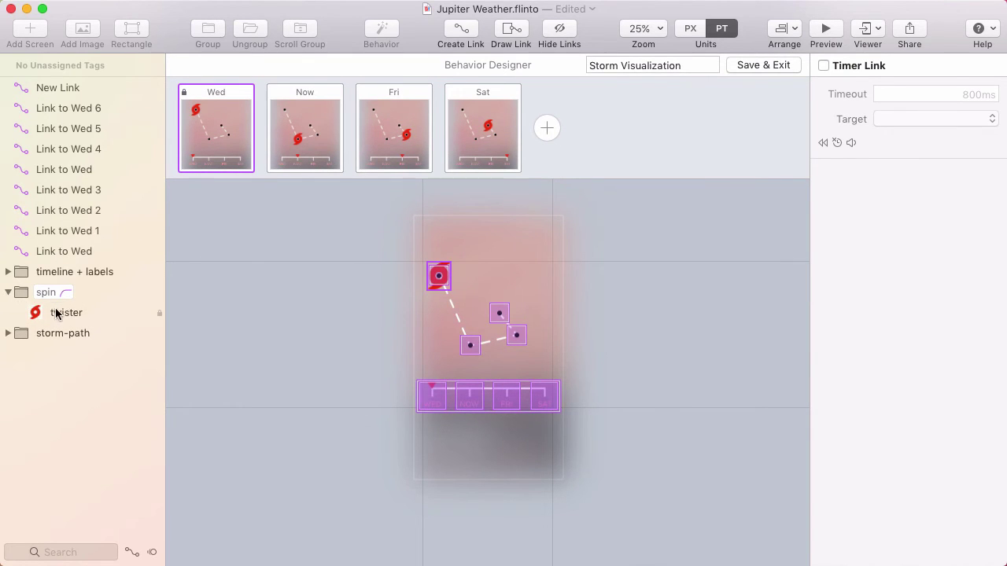
left_click(311, 126)
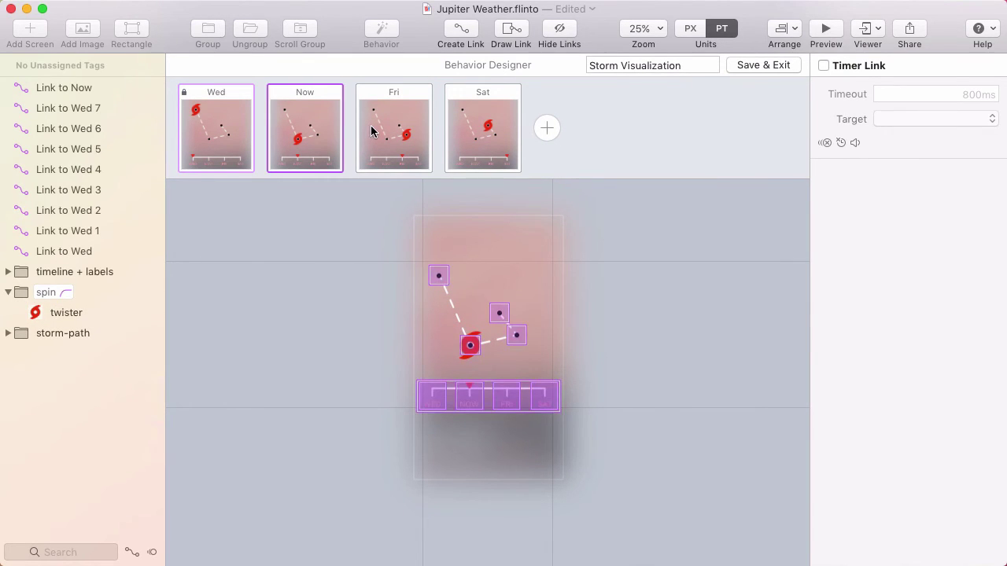
Resize the top storm-path point's tap-link box, then undo it back to 50×50
left_click(438, 276)
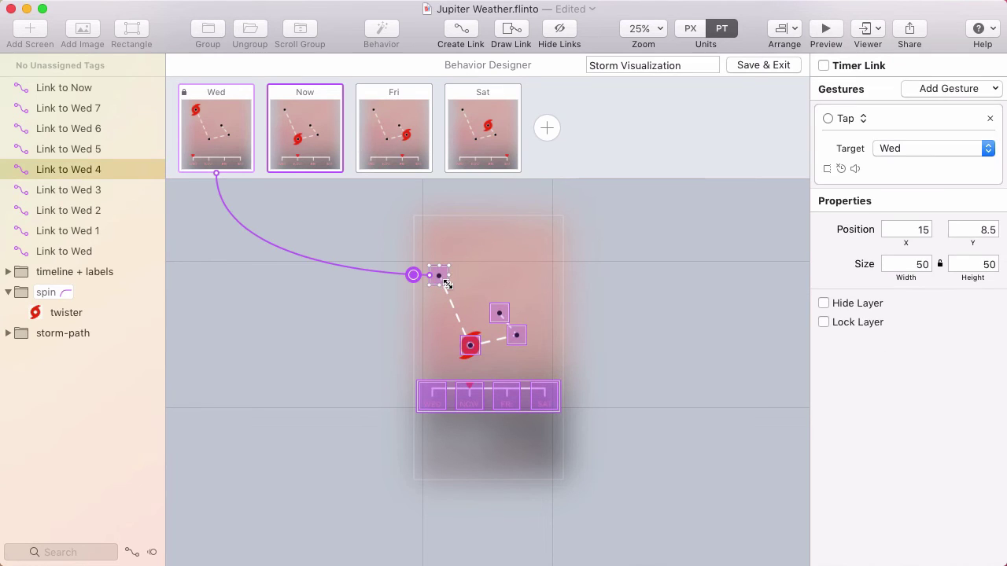
left_click_drag(449, 284, 465, 299)
key("super+z")
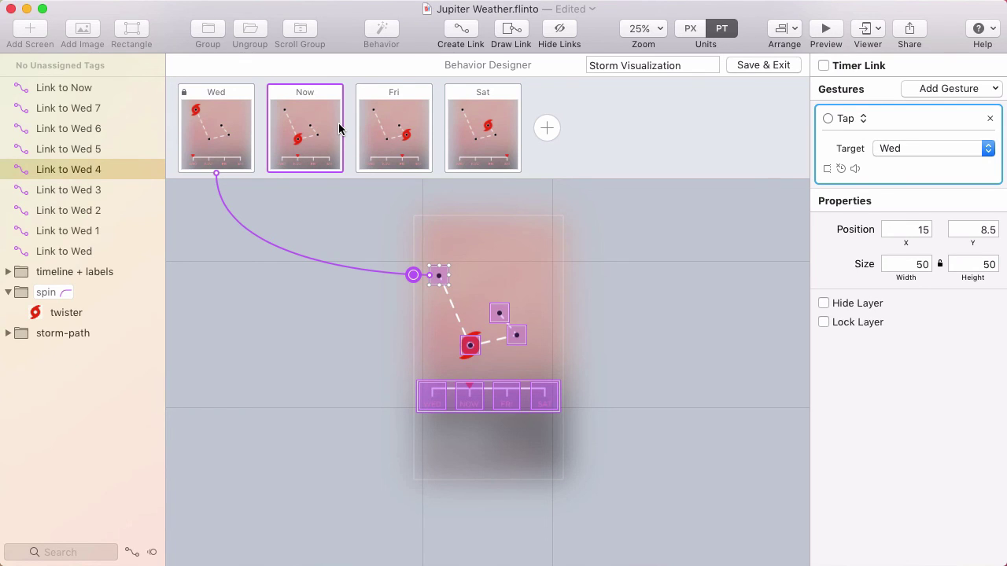
left_click(671, 241)
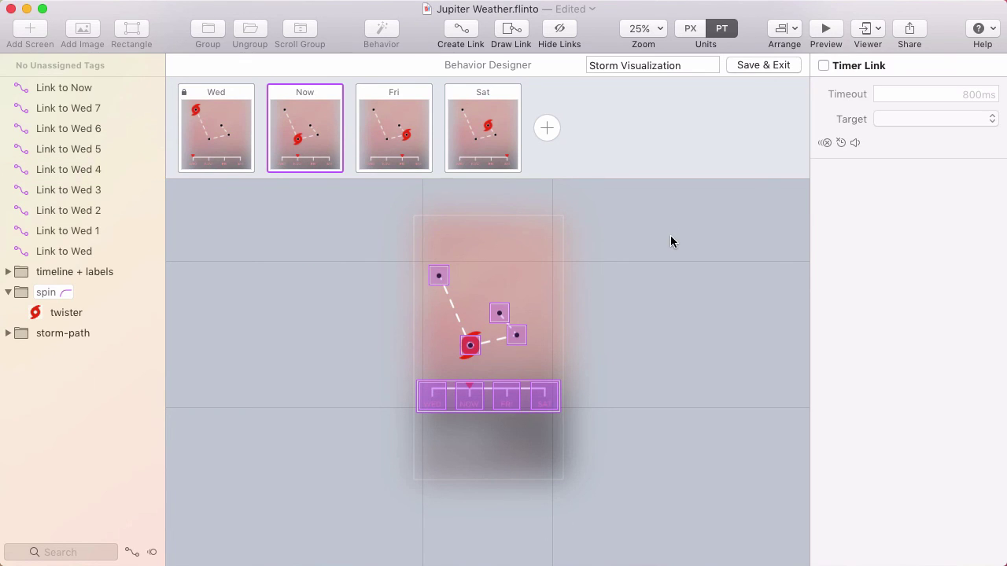
Save and exit the Behavior Designer, check the close button's back link, and pan to Welcome
left_click(759, 64)
left_click(601, 196)
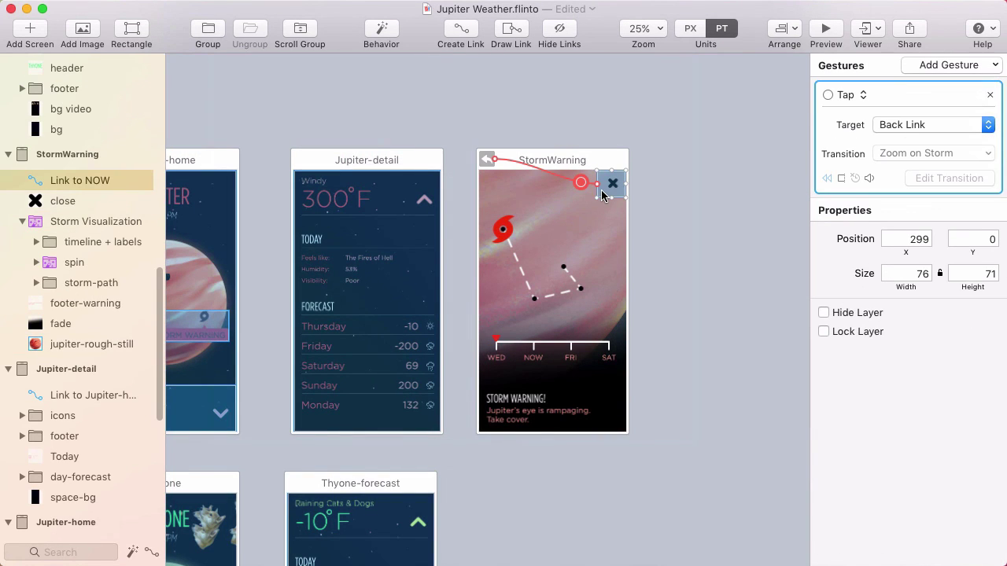
key("Escape")
left_click_drag(366, 214, 431, 214)
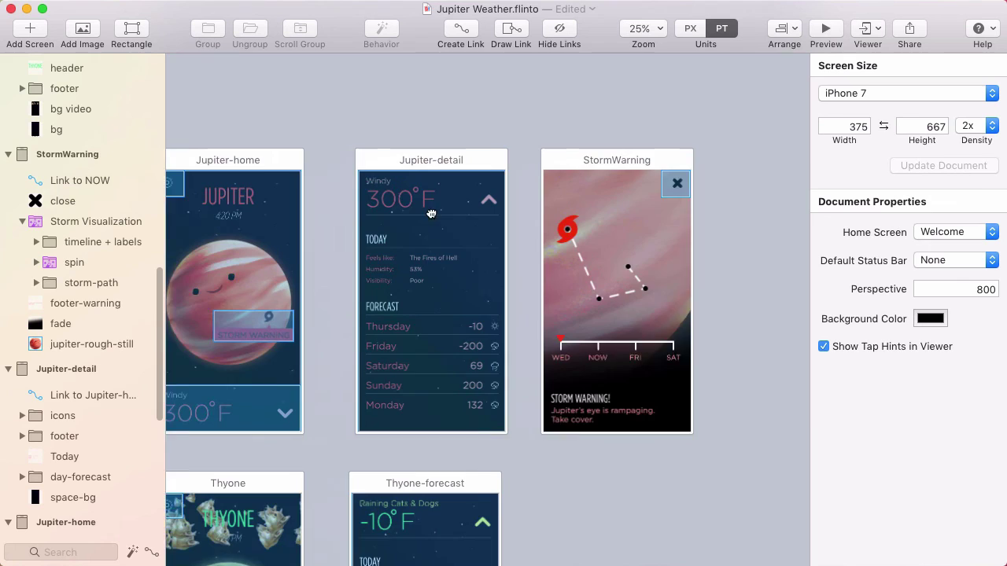
scroll(431, 213, "left", 10)
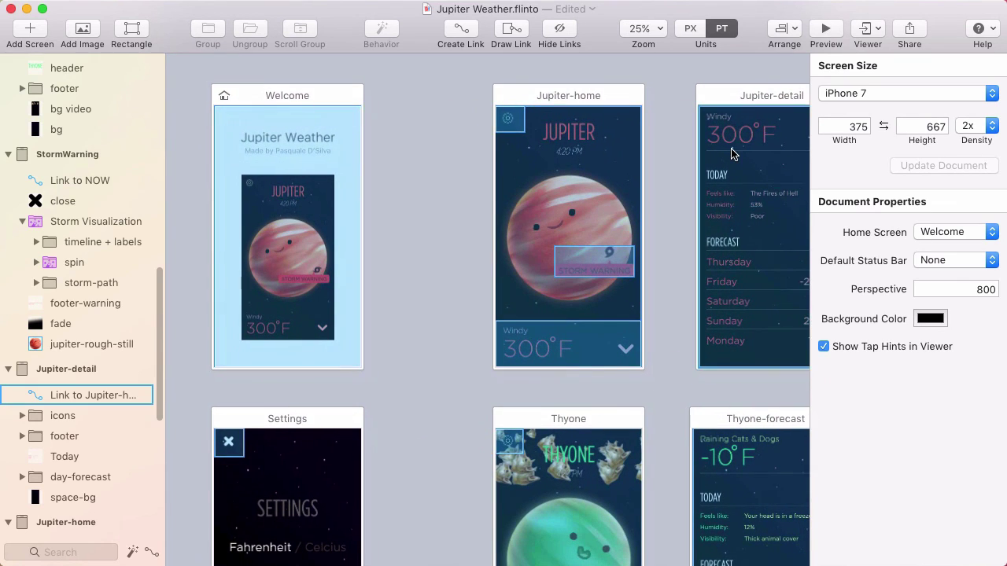